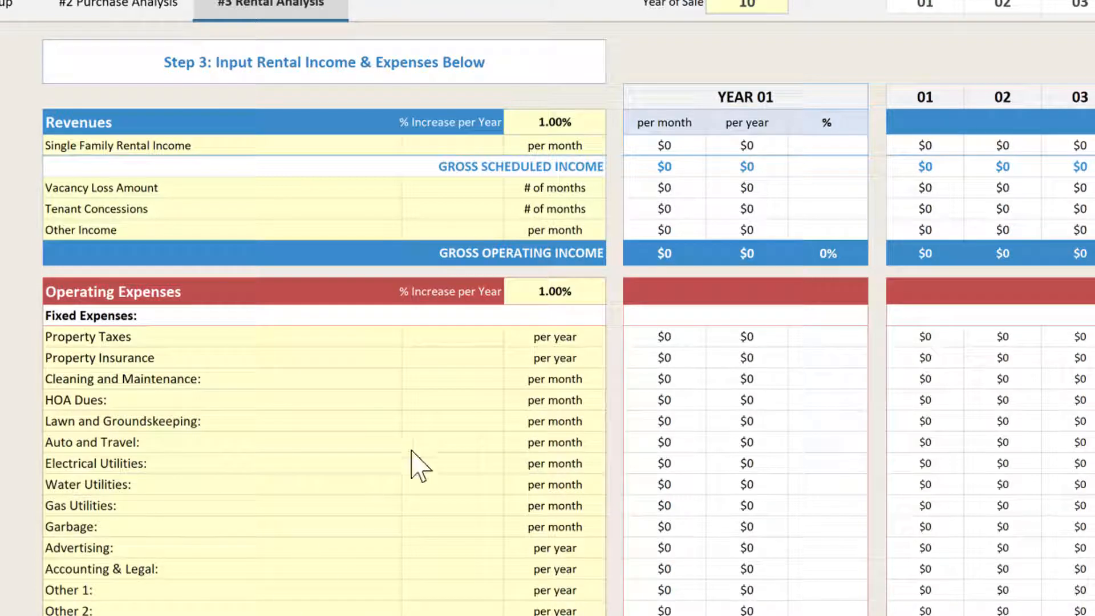
Enter 1750 as the single family rental income, keeping the frequency at per month.
left_click(460, 147)
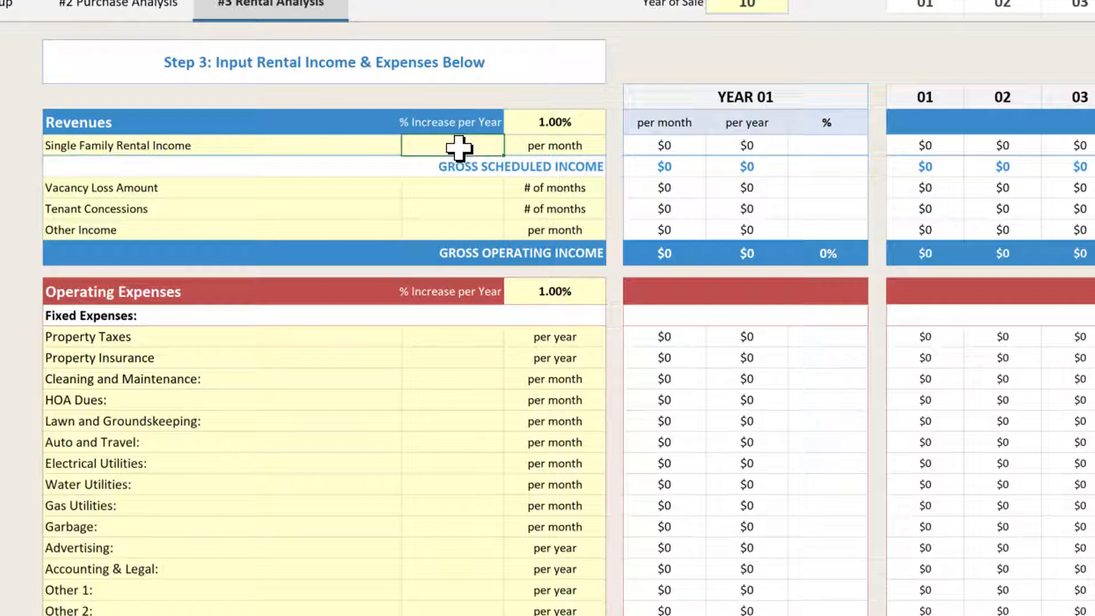
left_click(562, 144)
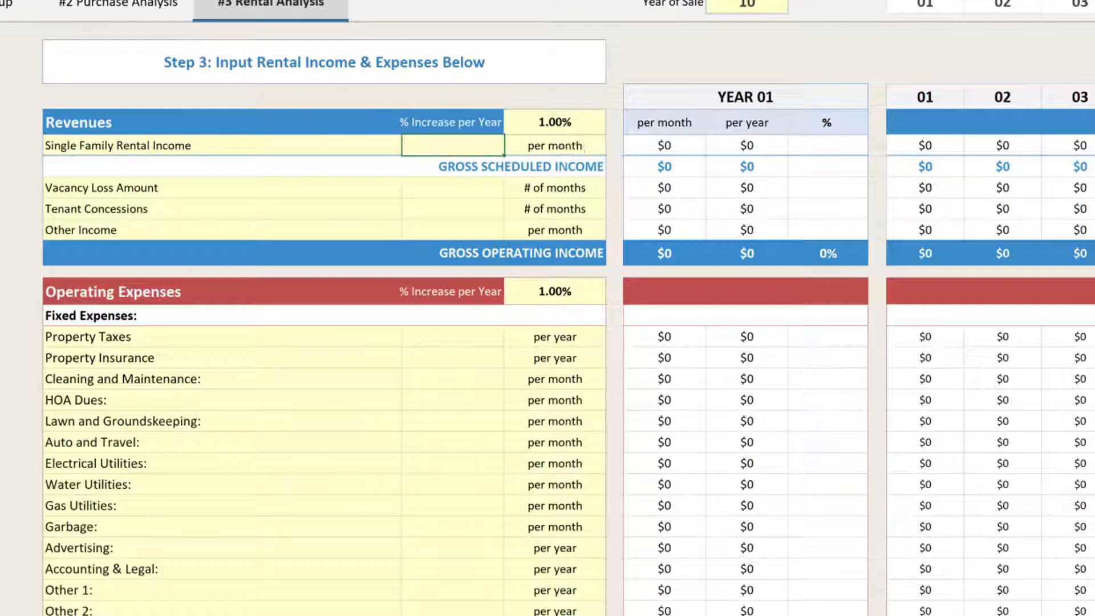
left_click(613, 147)
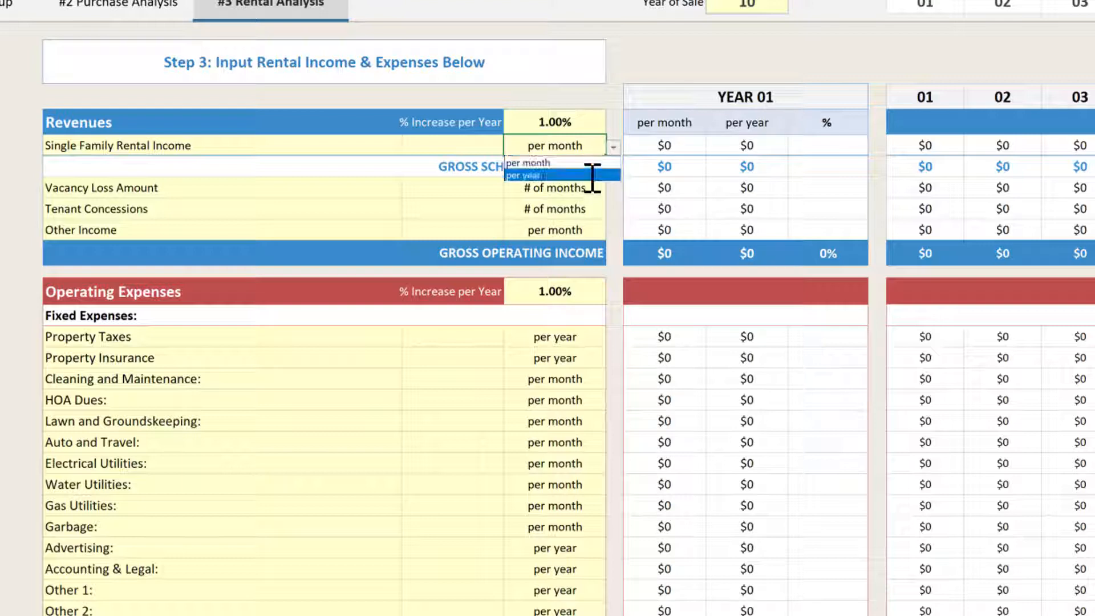
left_click(594, 166)
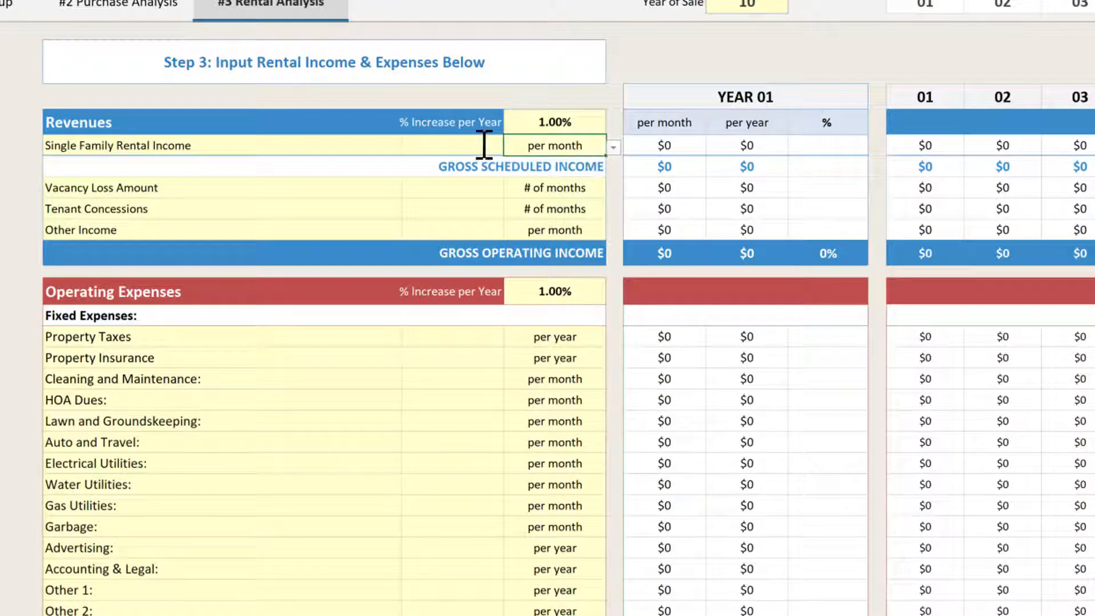
left_click(484, 146)
type("1750")
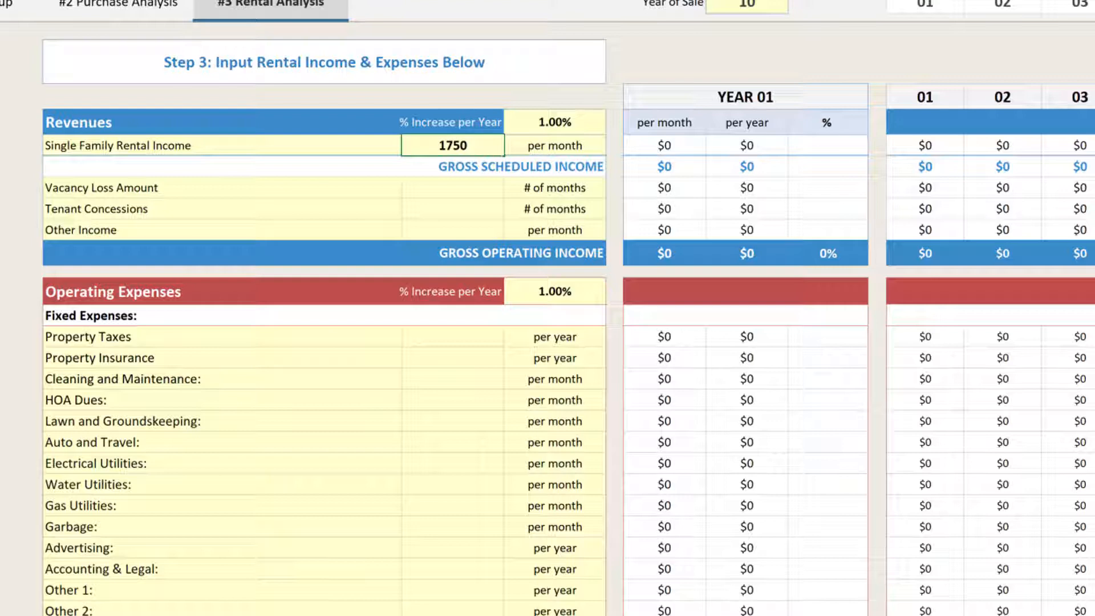
key("Return")
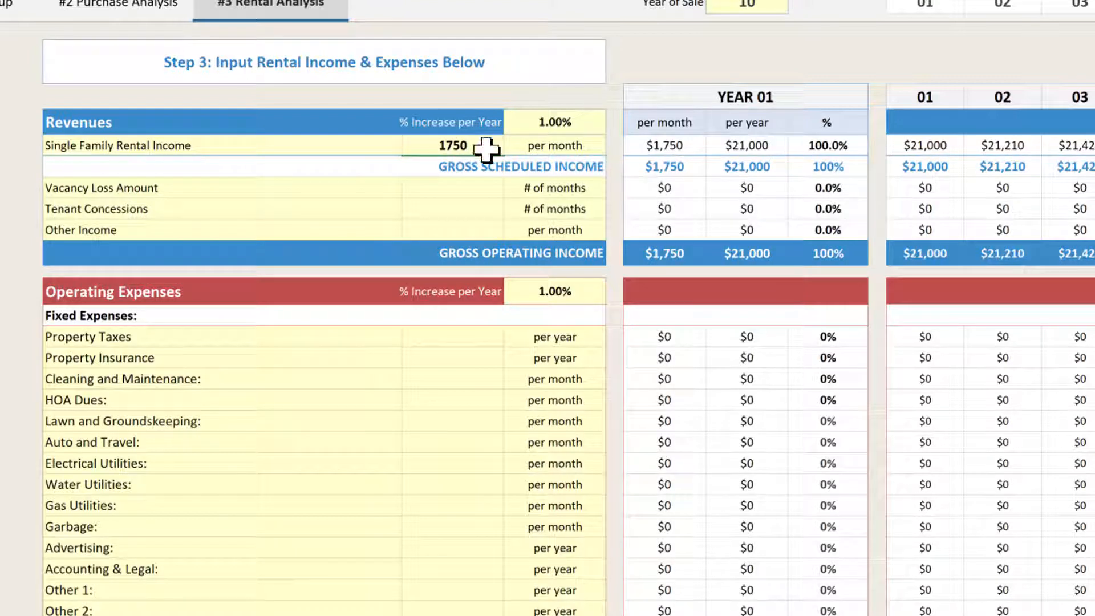
left_click(479, 188)
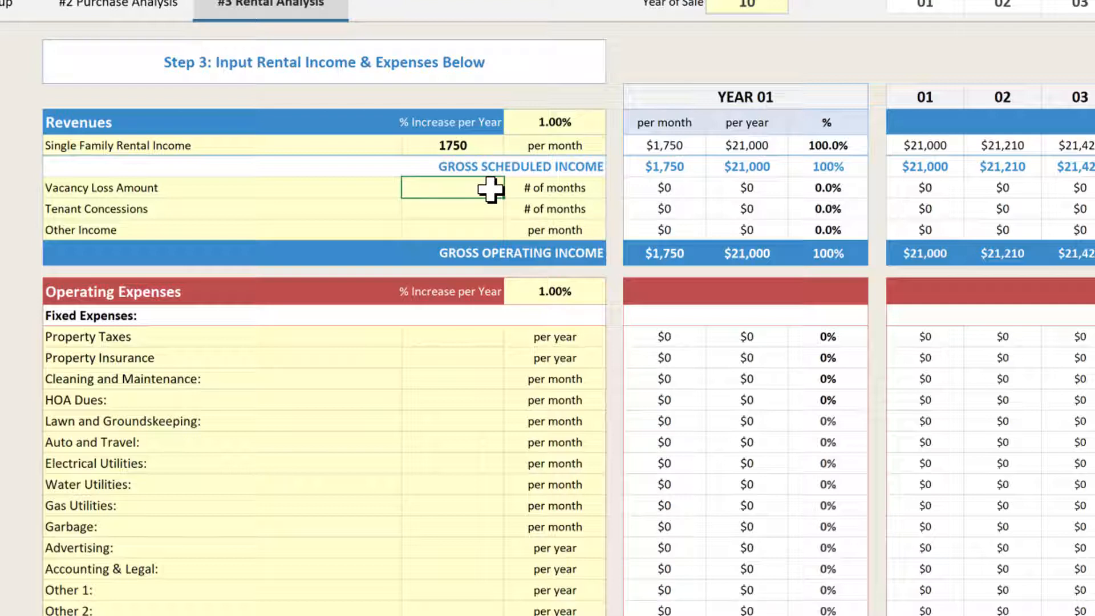
Keep vacancy loss measured in months and enter 1 as the Vacancy Loss Amount.
left_click(589, 191)
left_click(613, 189)
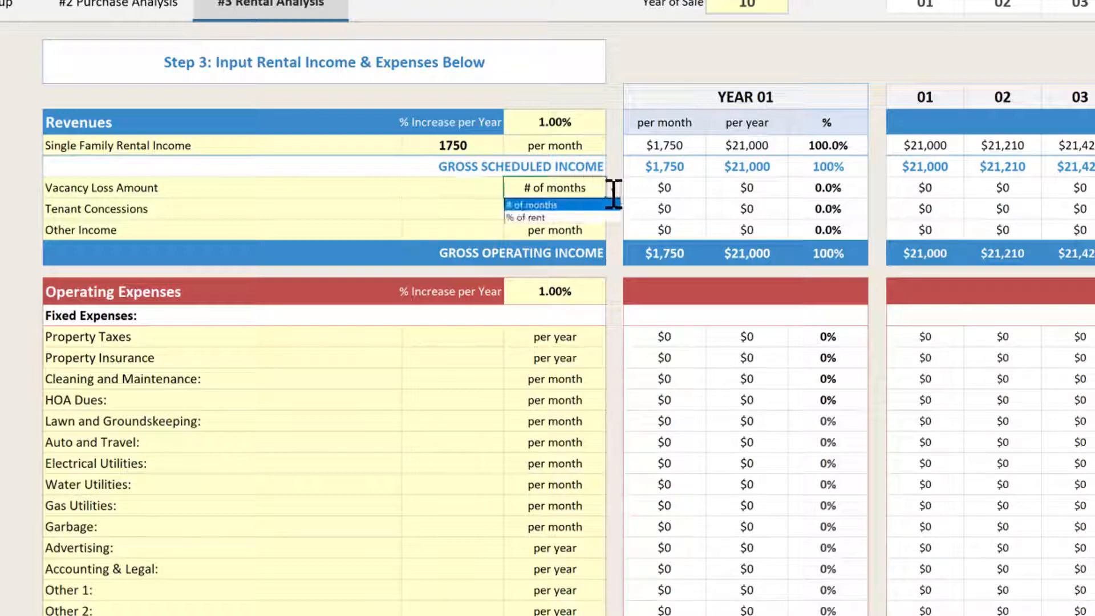
left_click(605, 206)
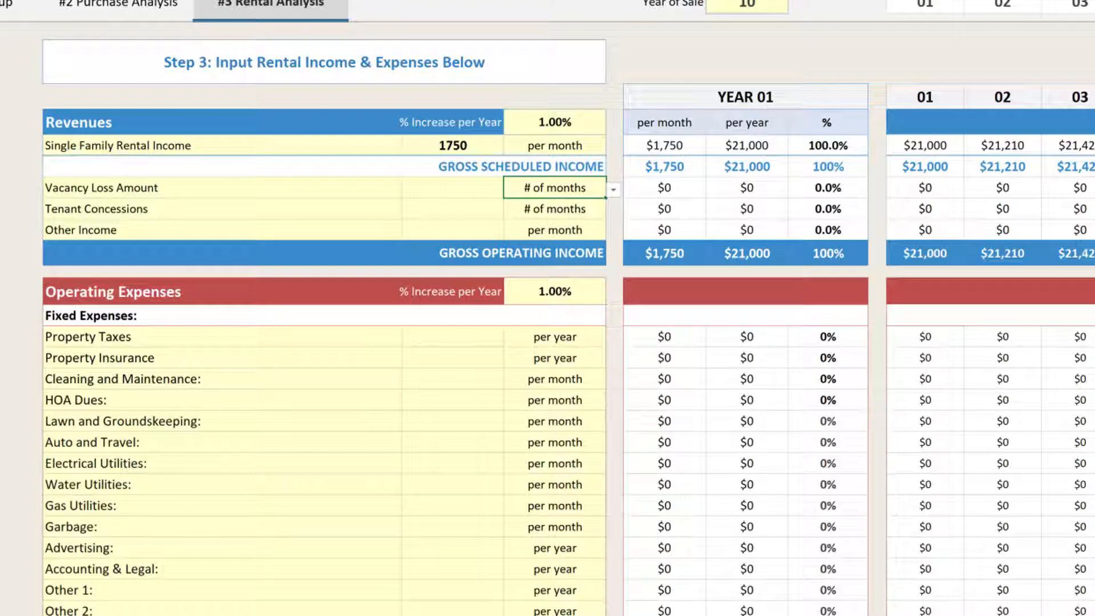
left_click(453, 188)
type("1")
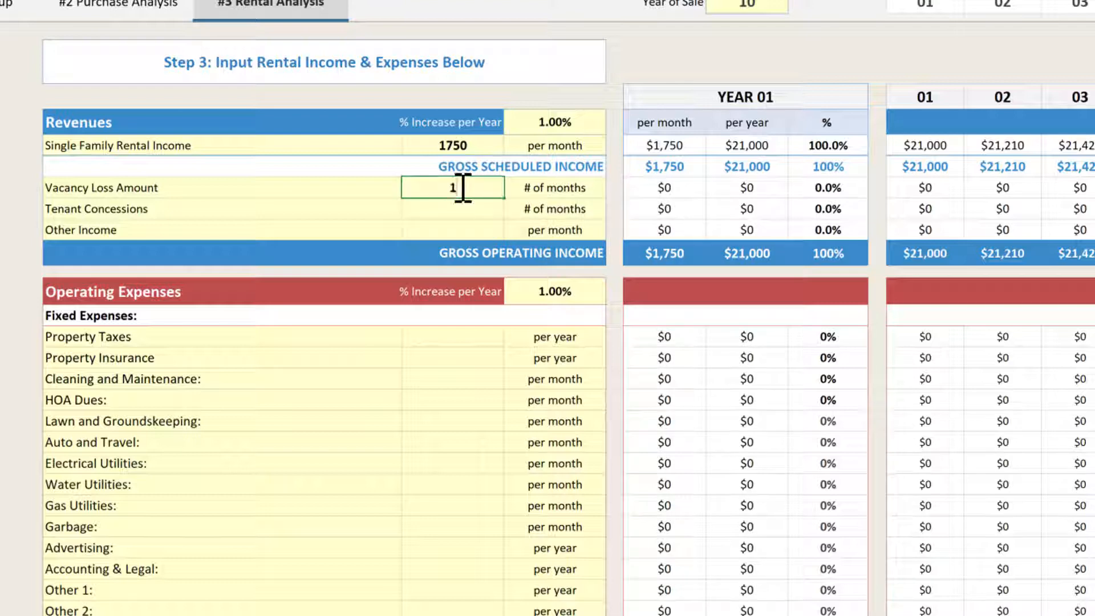
key("Return")
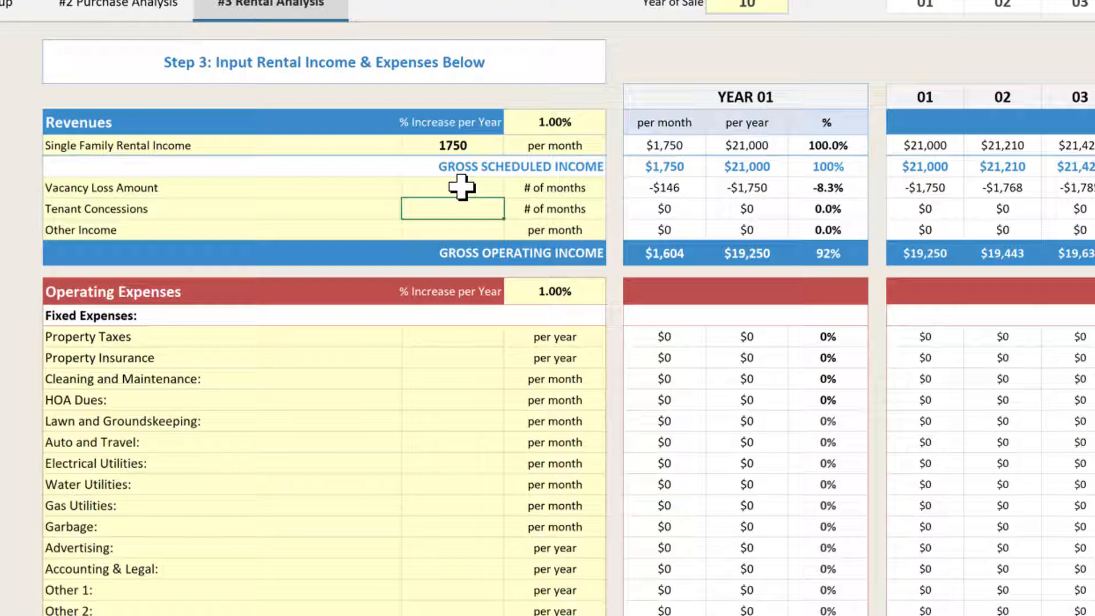
left_click(460, 228)
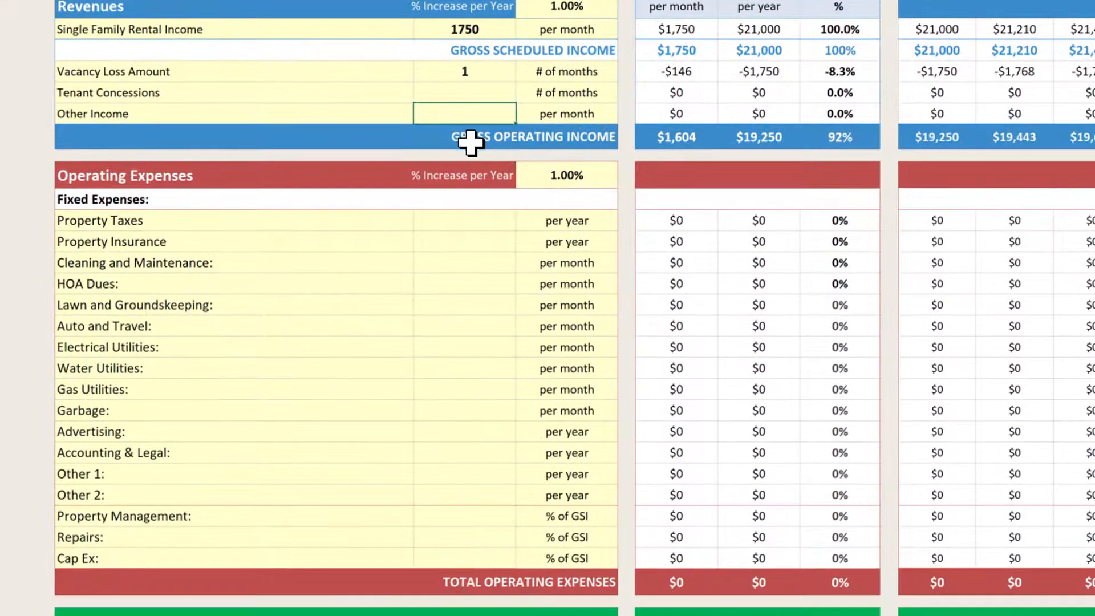
Enter yearly property taxes 2000, insurance 1000, advertising 250 and accounting & legal 250.
left_click(486, 222)
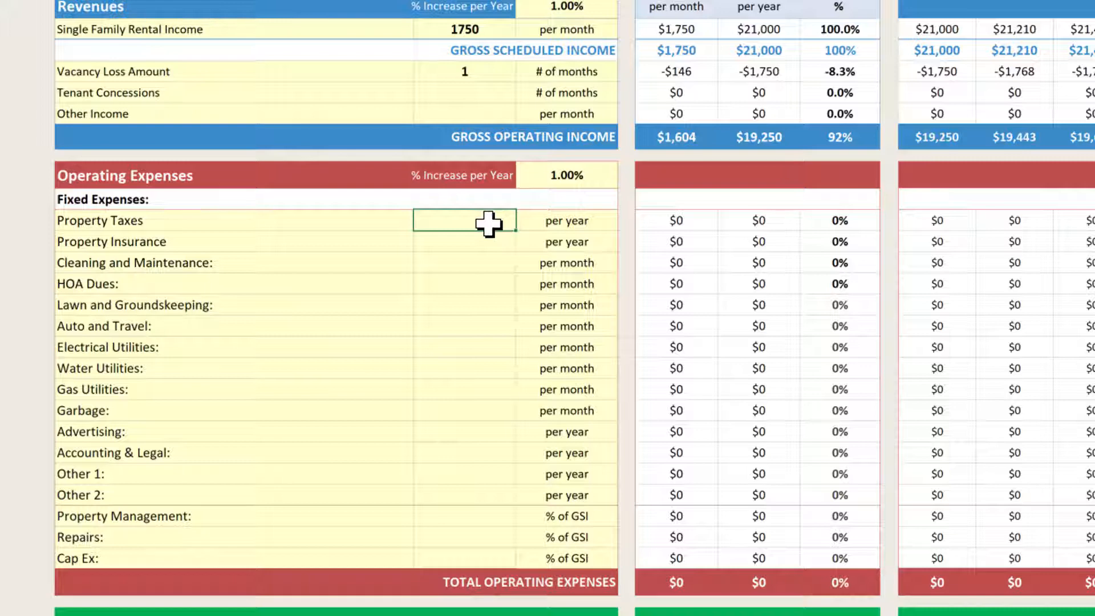
type("2000")
key("Return")
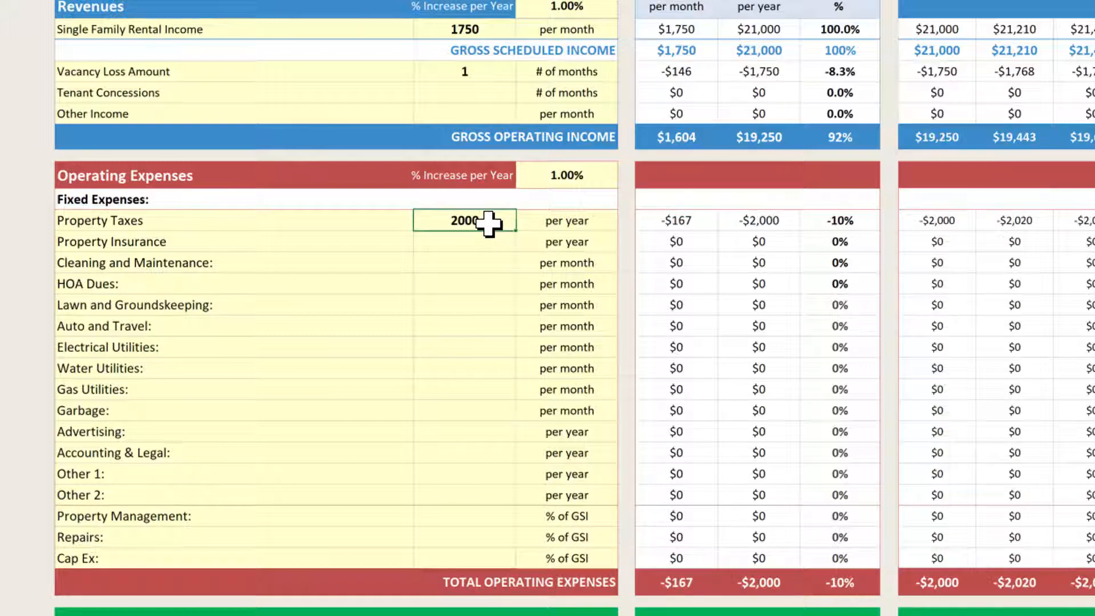
type("1000")
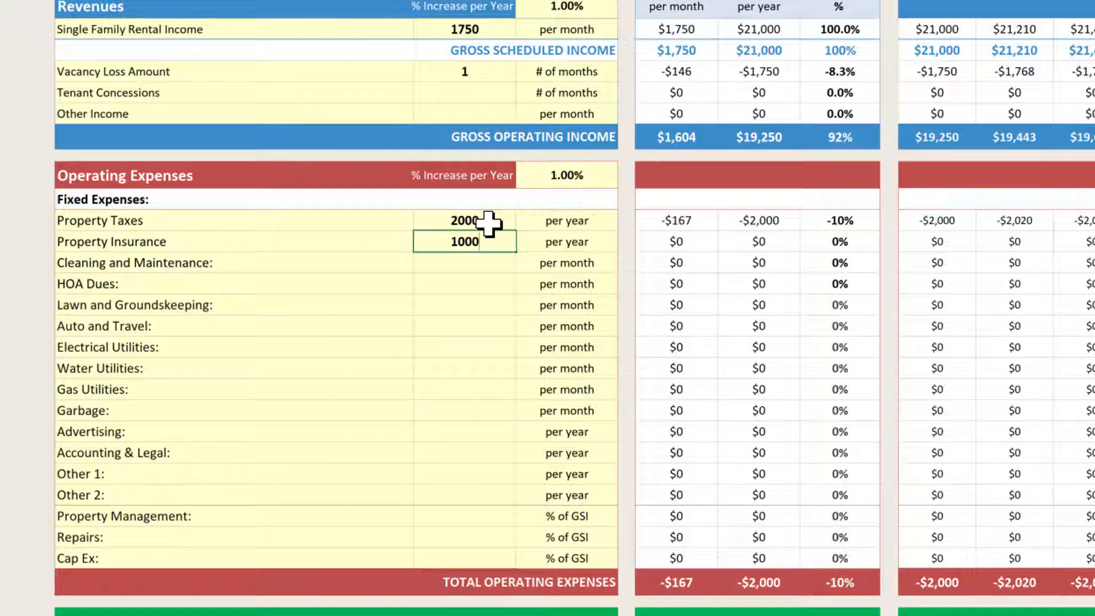
key("Return")
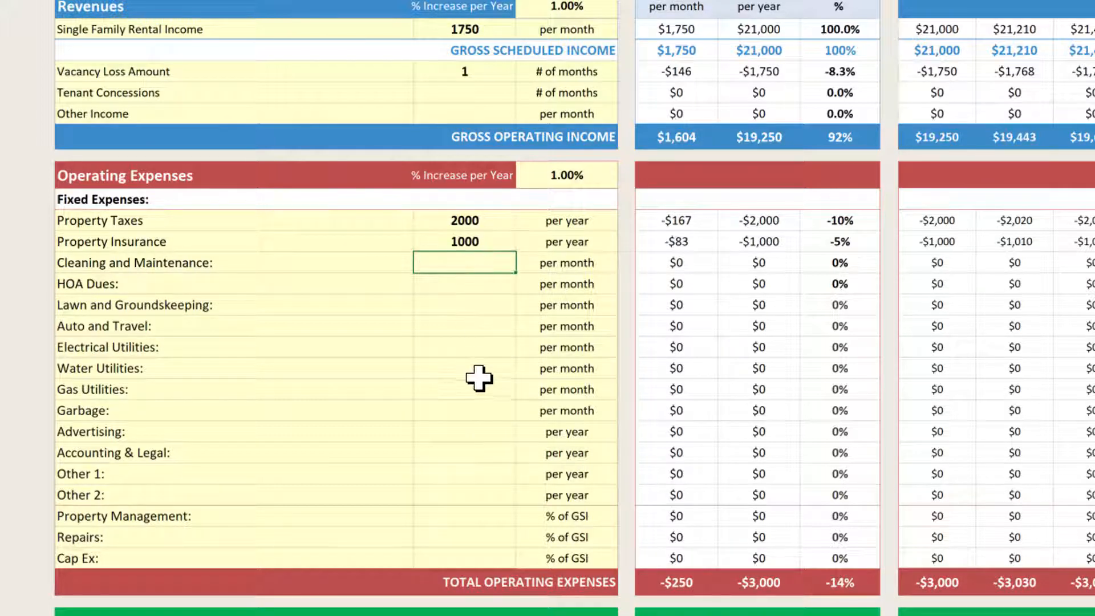
left_click(477, 432)
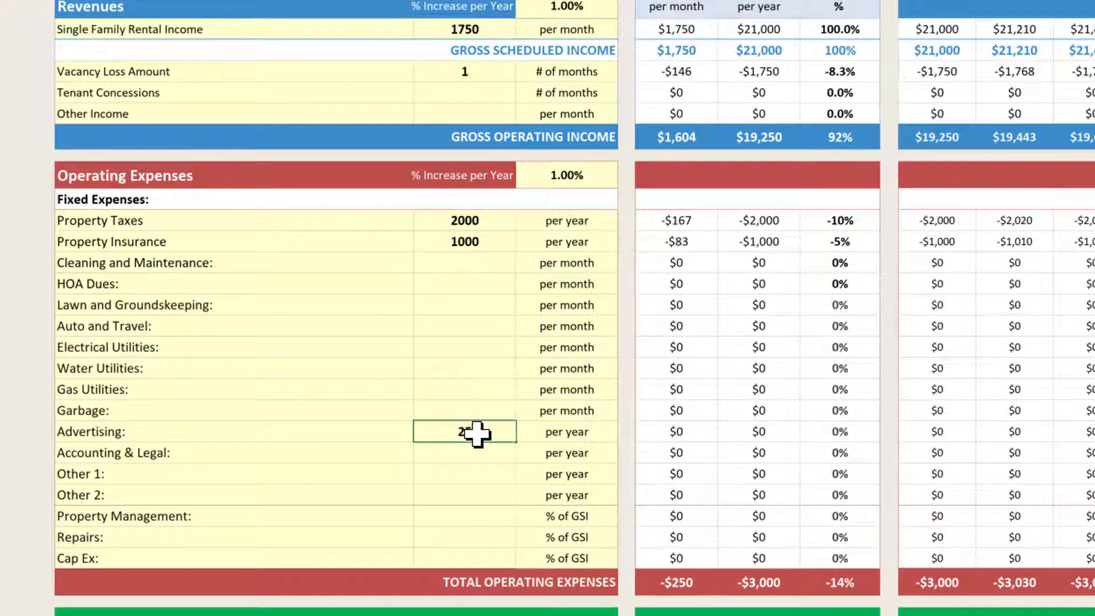
type("250")
key("Return")
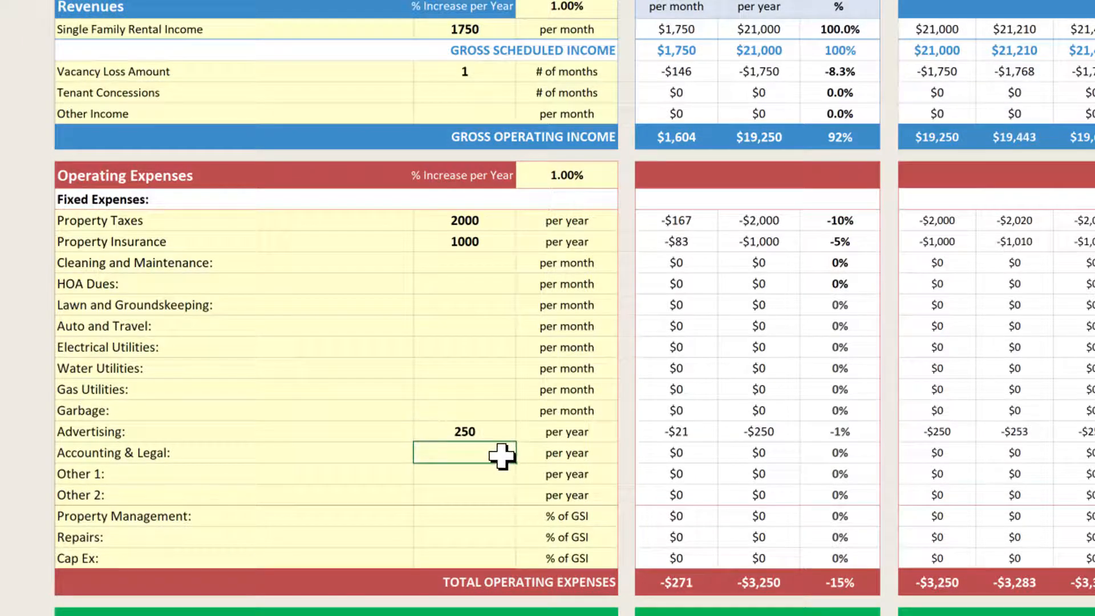
type("250")
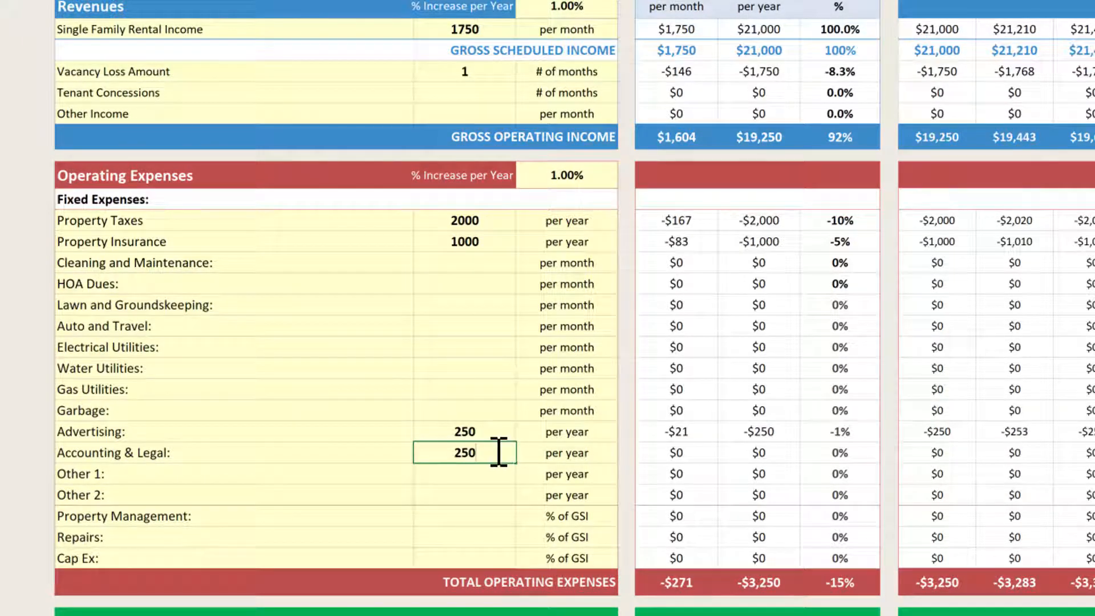
key("Return")
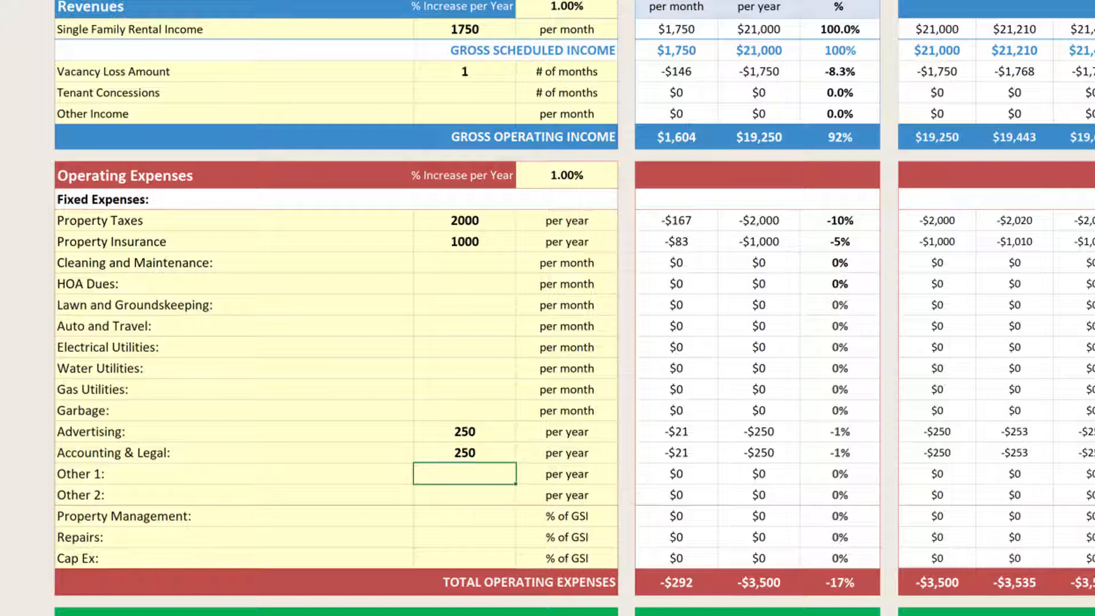
Set property management and repairs each to 10% of GSI.
left_click(488, 516)
type("10")
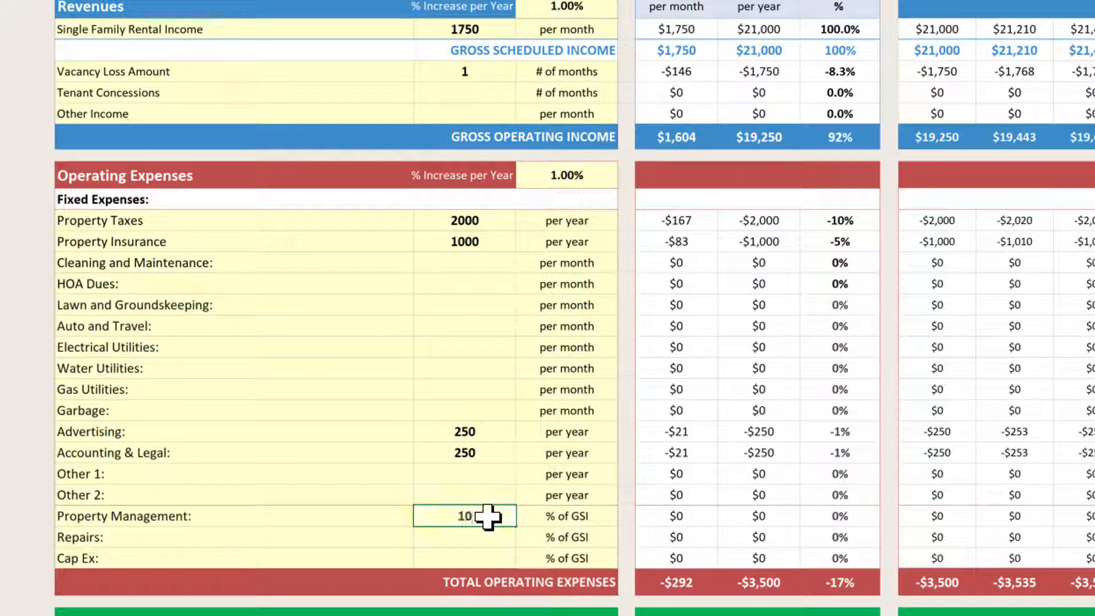
key("Return")
type("10")
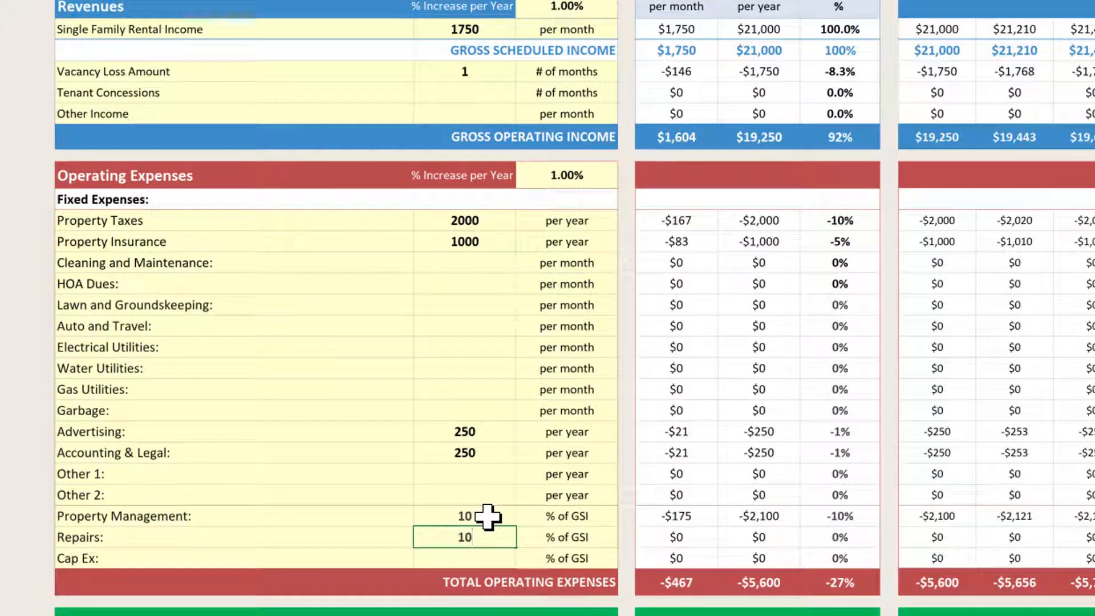
key("Return")
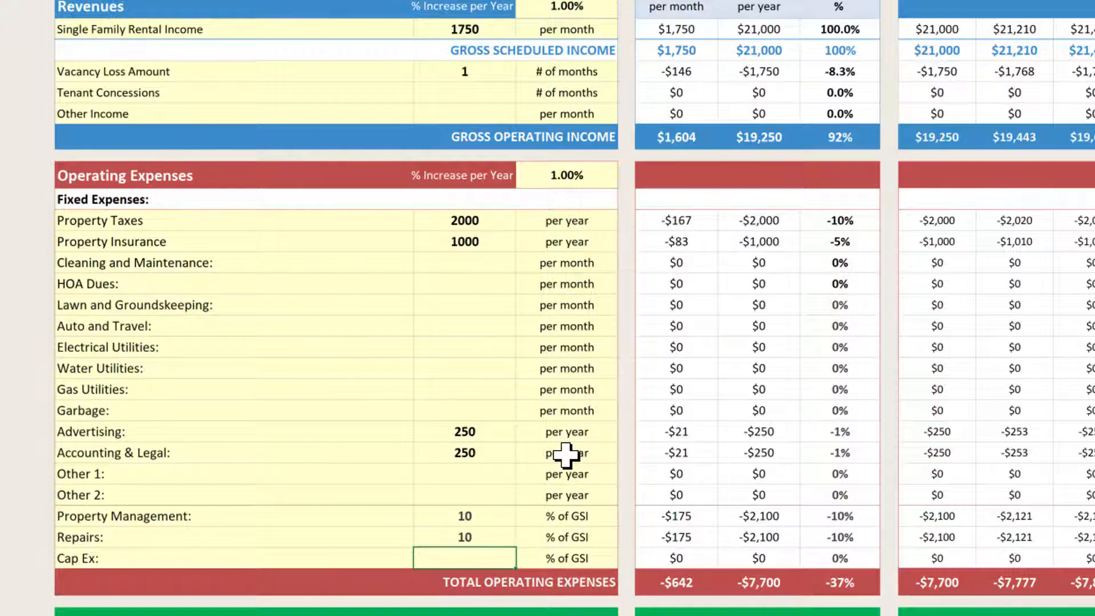
Scroll down past Net Operating Income to the Long-Term Financing section.
scroll(565, 455, "down", 2)
scroll(573, 513, "down", 1)
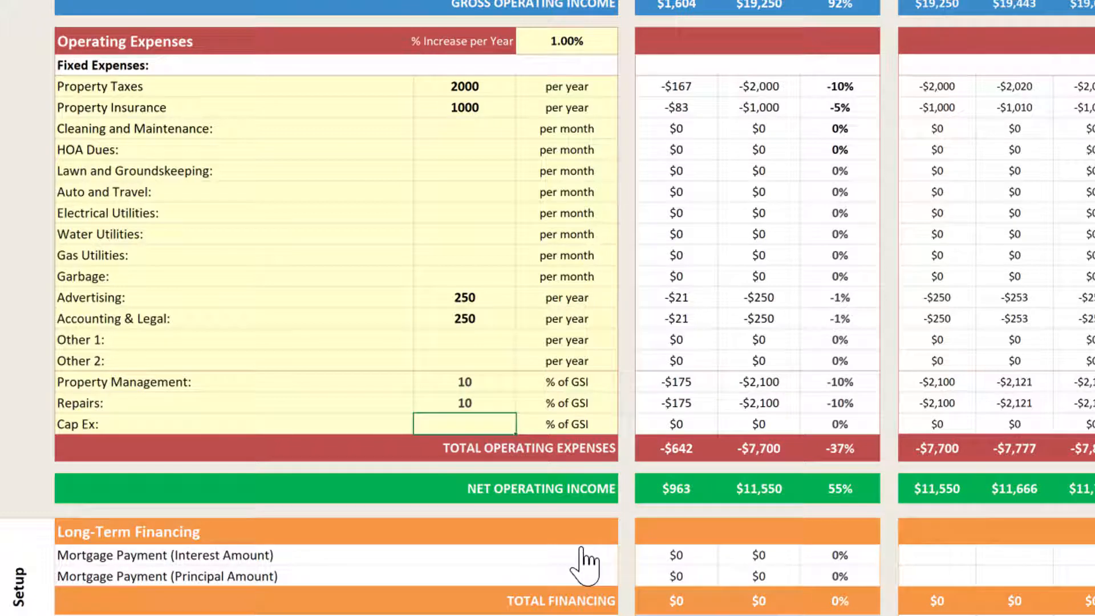
scroll(560, 559, "down", 1)
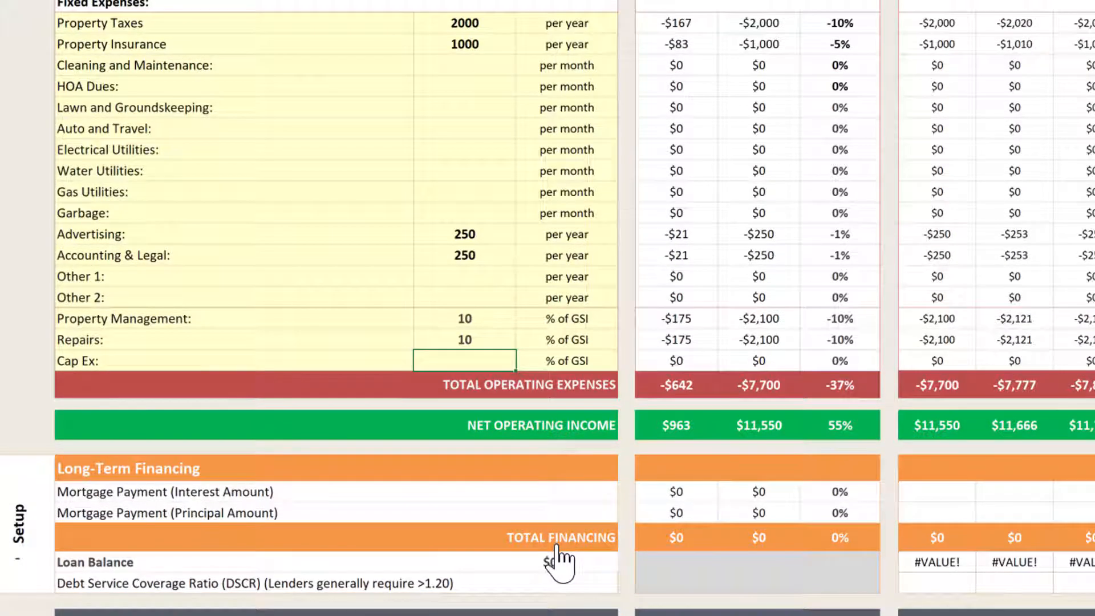
scroll(171, 514, "down", 1)
scroll(26, 460, "down", 1)
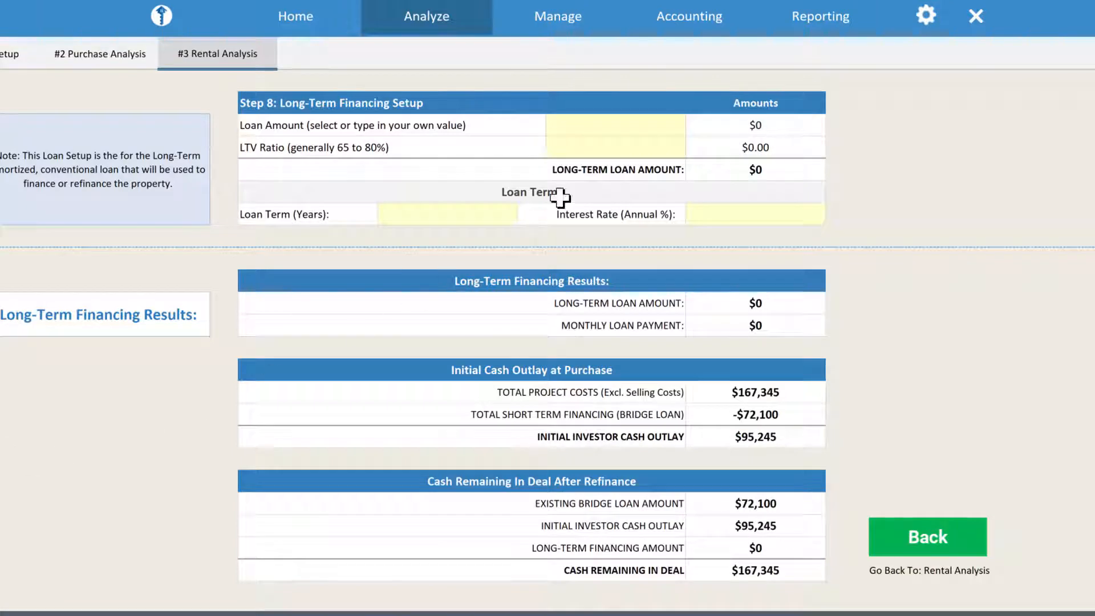
left_click(632, 126)
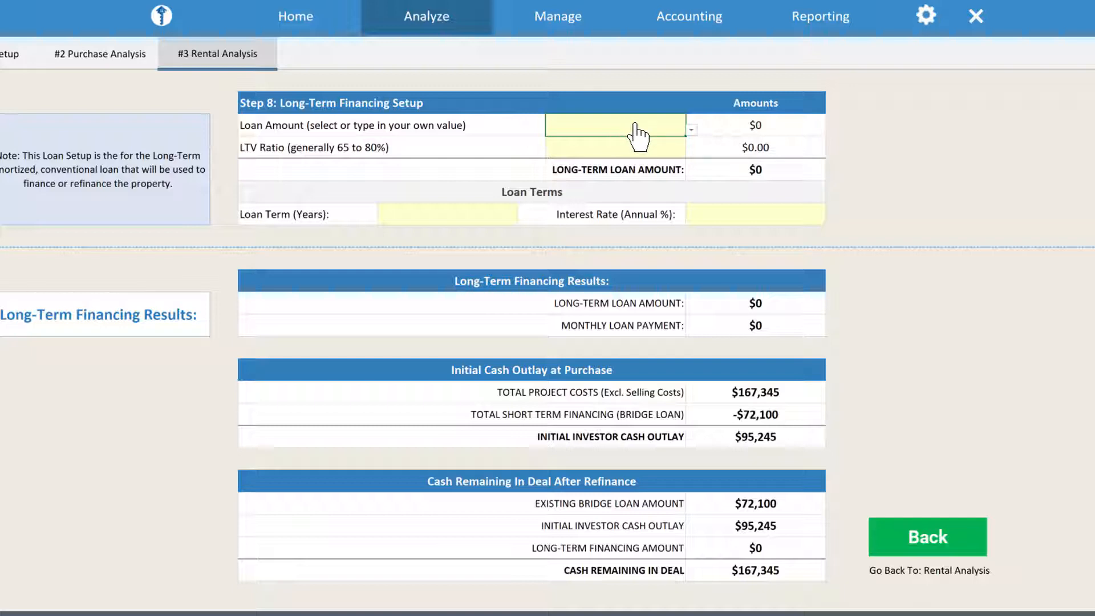
Enter $150,000 as the long-term loan amount.
type("150000")
key("Return")
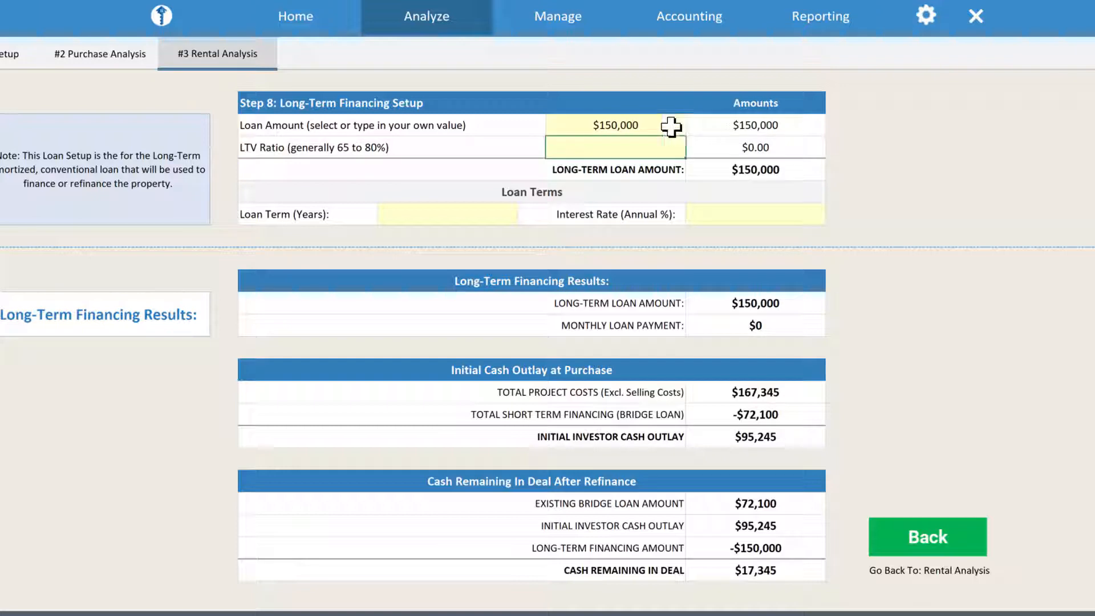
left_click(671, 126)
left_click(691, 130)
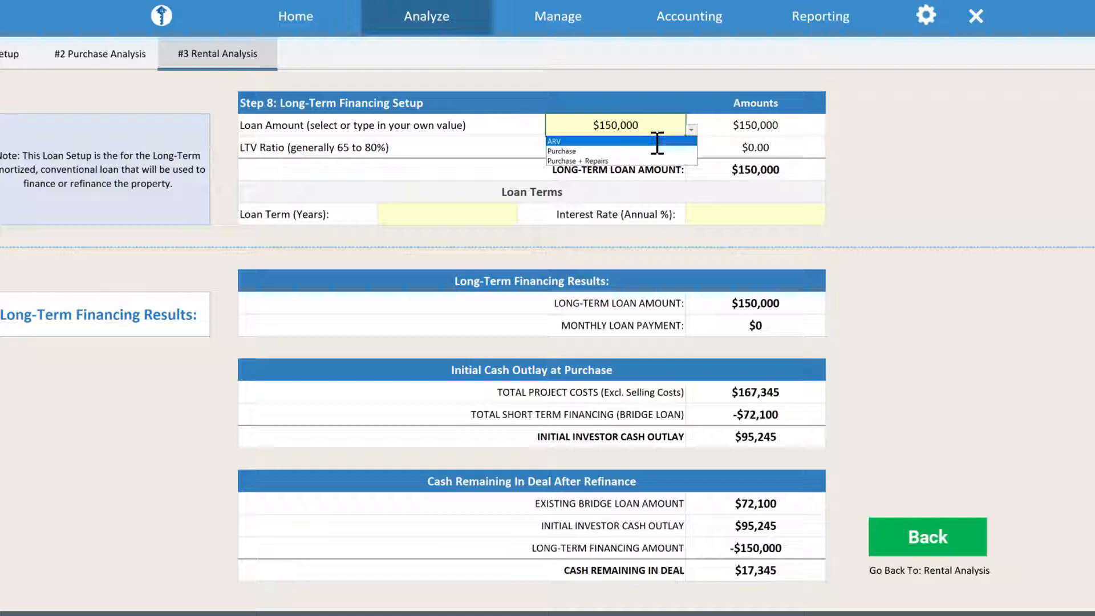
Base the loan amount on ARV with an 80% LTV ratio, yielding a $160,000 loan.
left_click(657, 140)
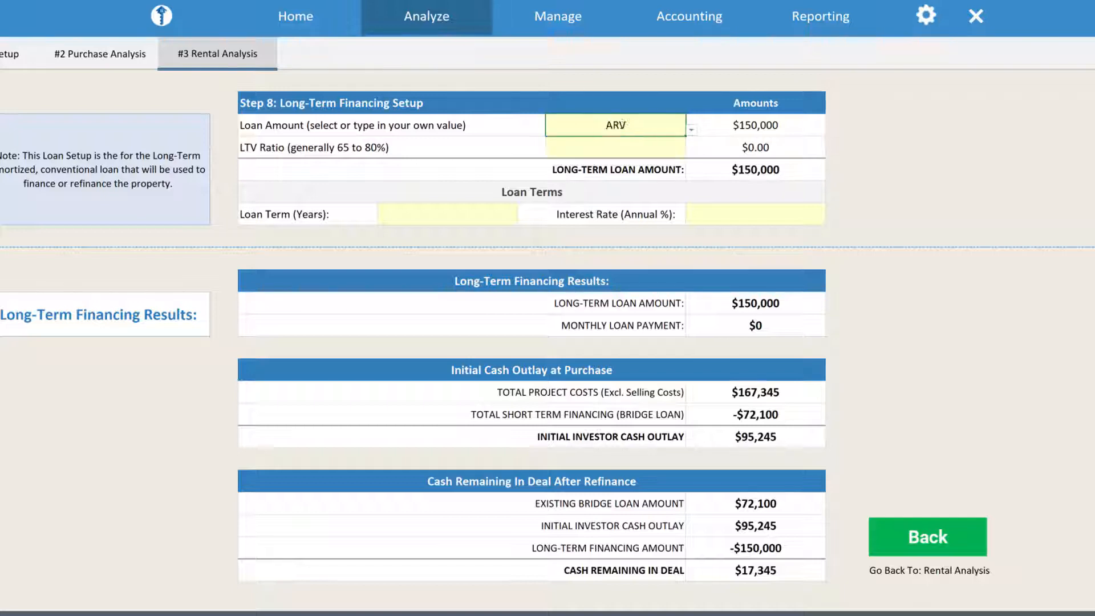
left_click(644, 148)
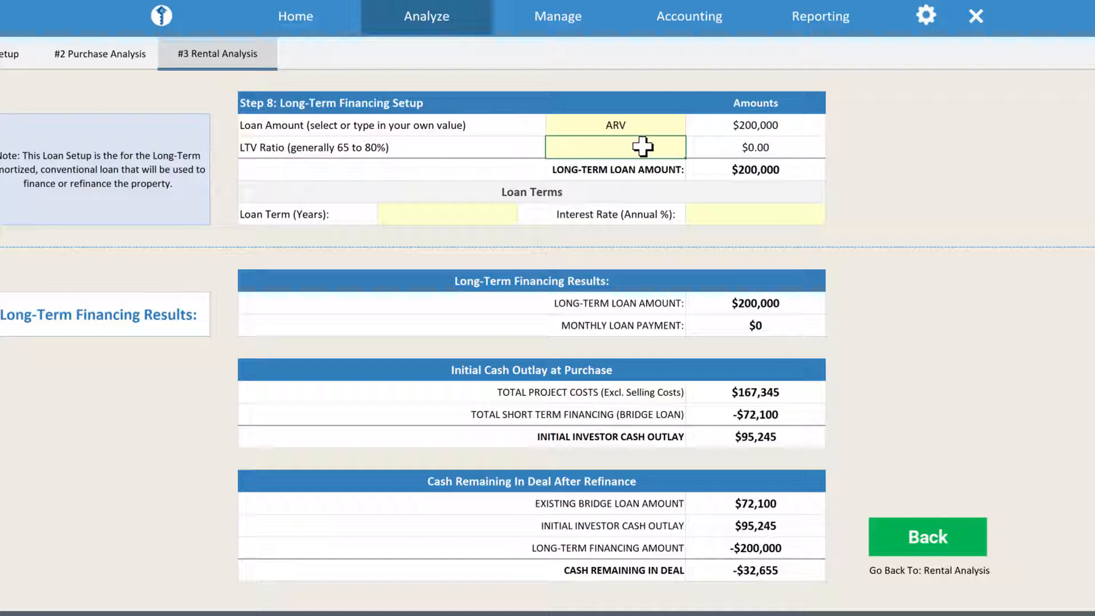
type("80")
key("Return")
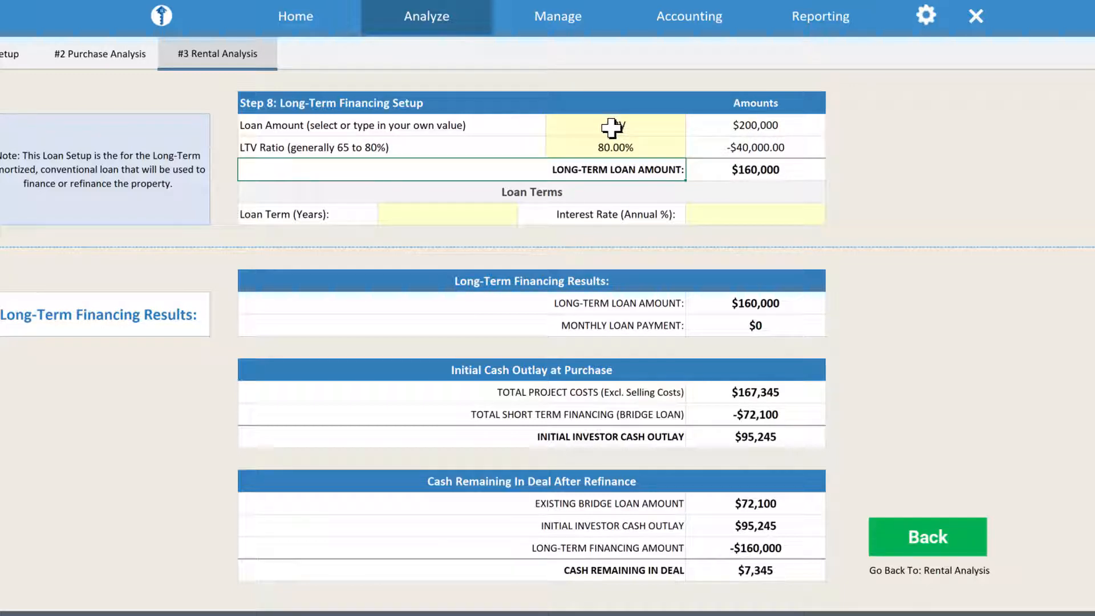
left_click(699, 169)
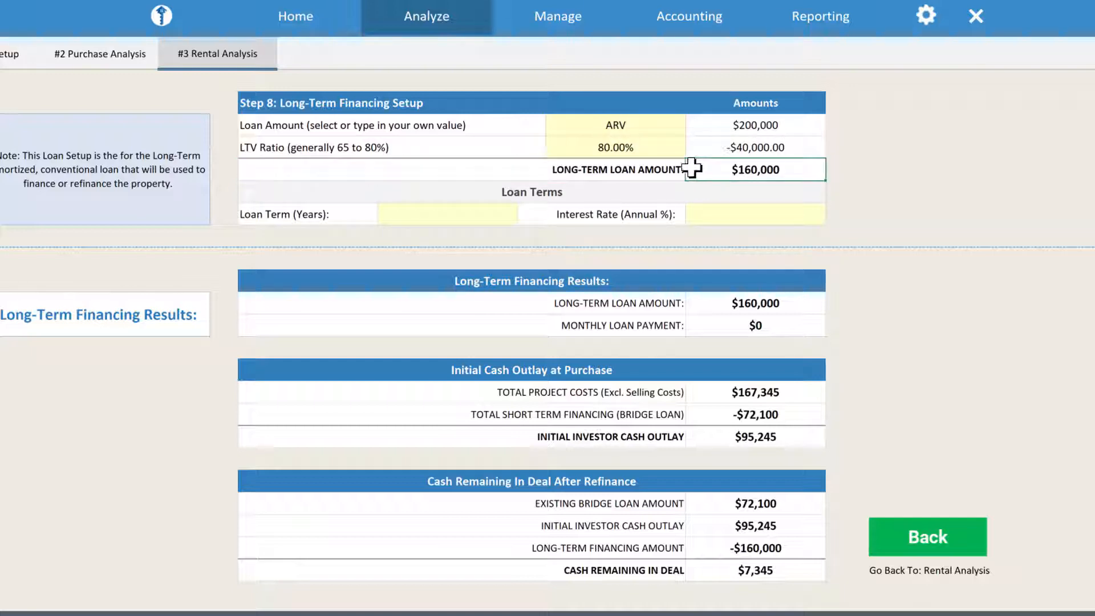
left_click(503, 215)
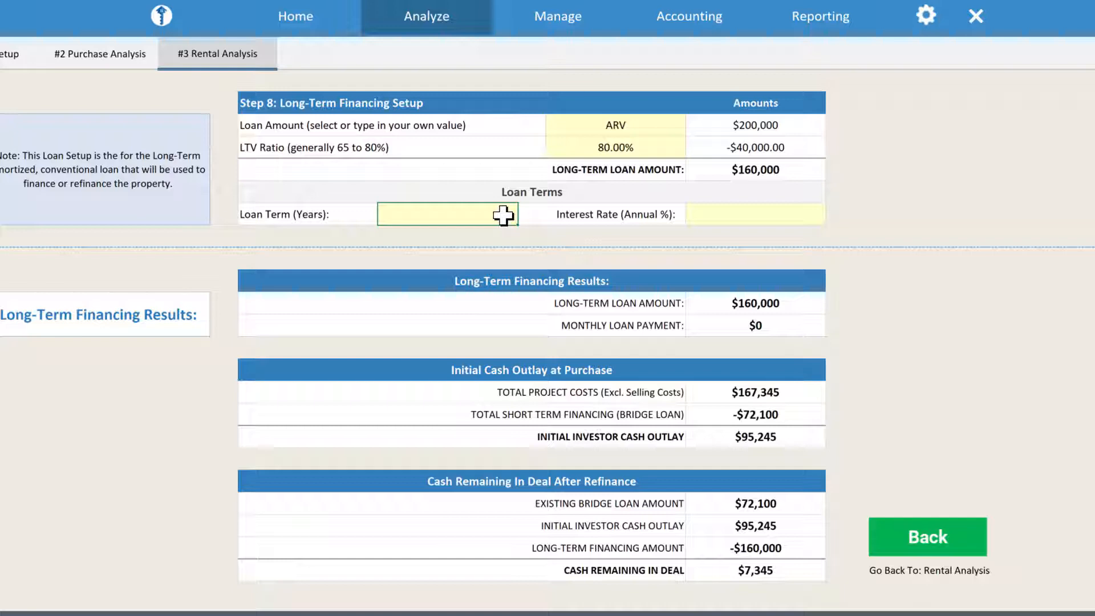
Enter a 30-year loan term and a 5% annual interest rate.
type("30")
key("Return")
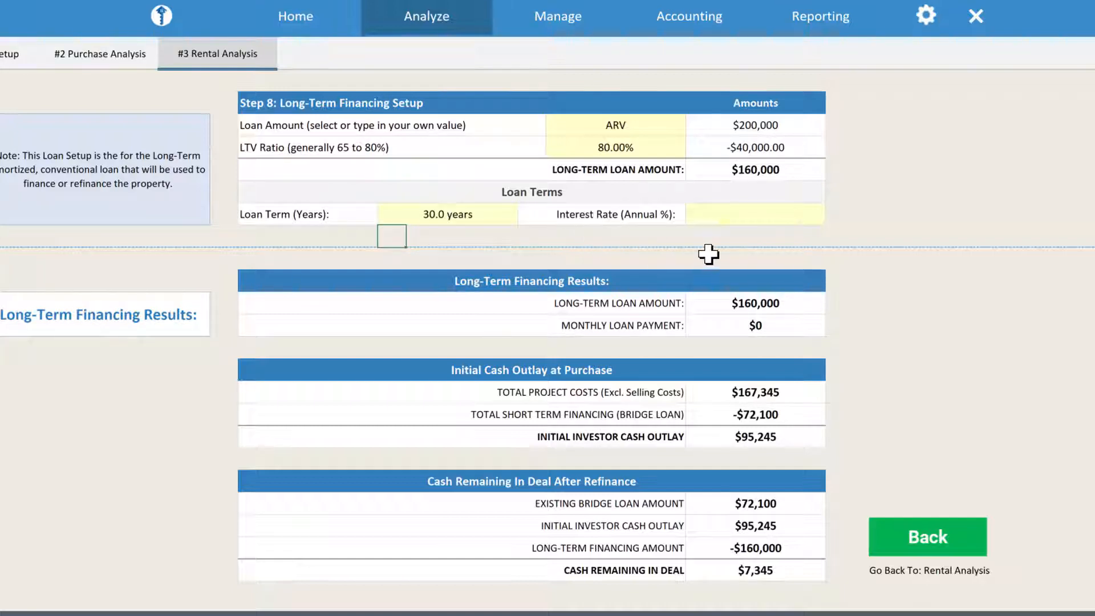
left_click(744, 216)
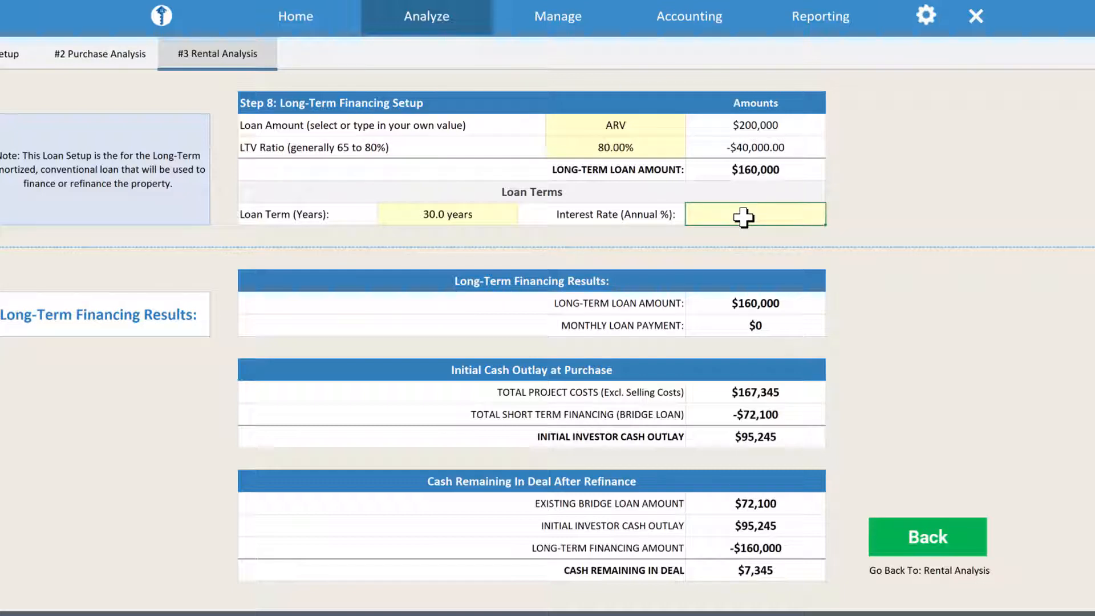
double_click(740, 214)
type("5")
key("Return")
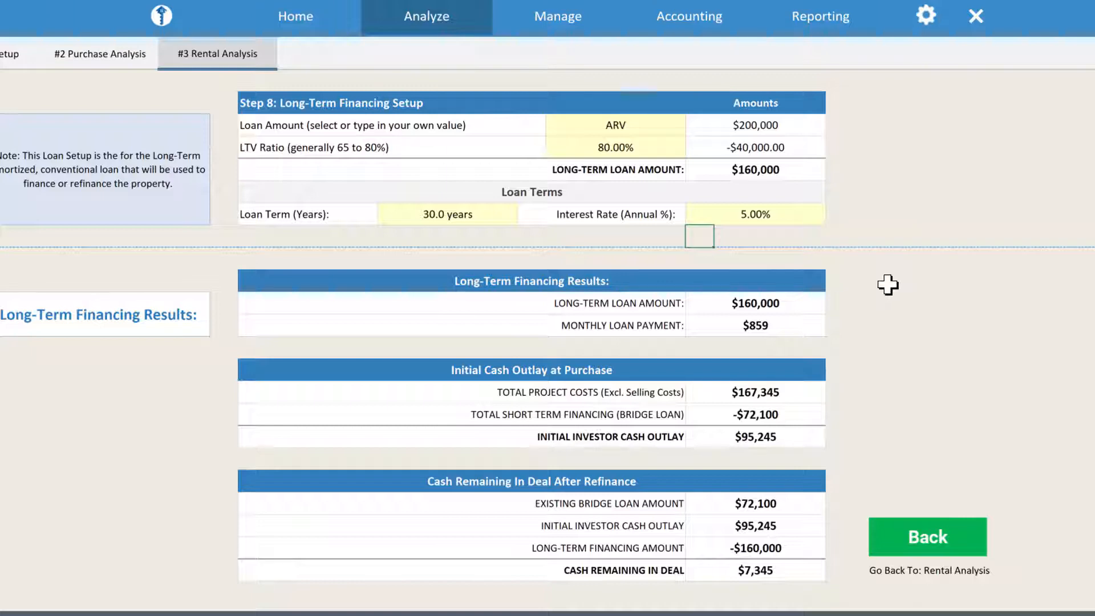
Review the $859 payment and $7,345 cash remaining, then go back to the rental analysis sheet.
left_click(821, 326)
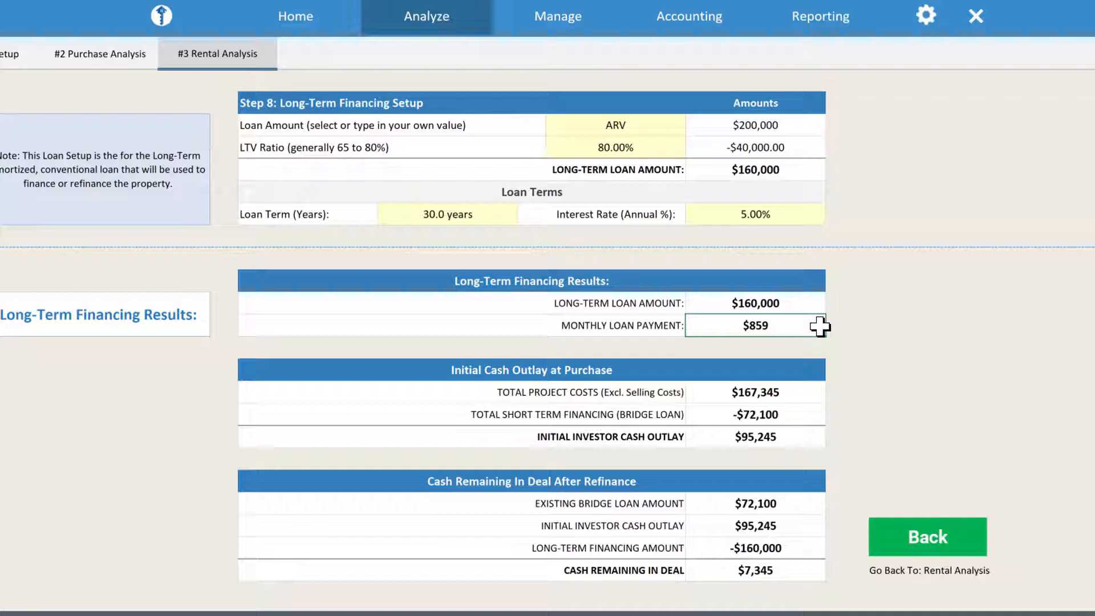
left_click(814, 392)
left_click(820, 411)
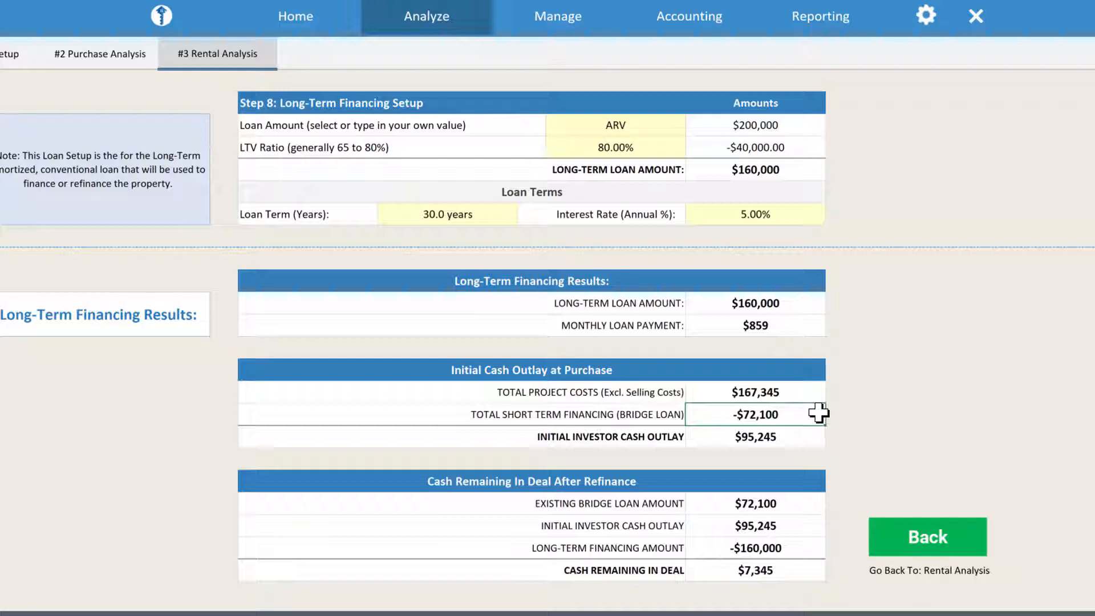
left_click(803, 567)
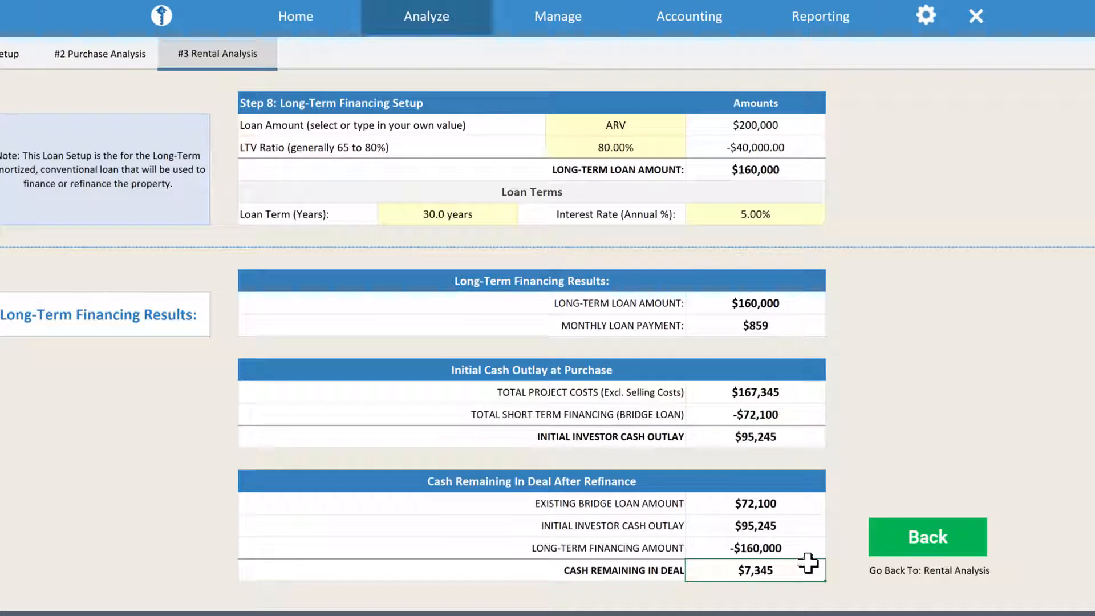
left_click(919, 527)
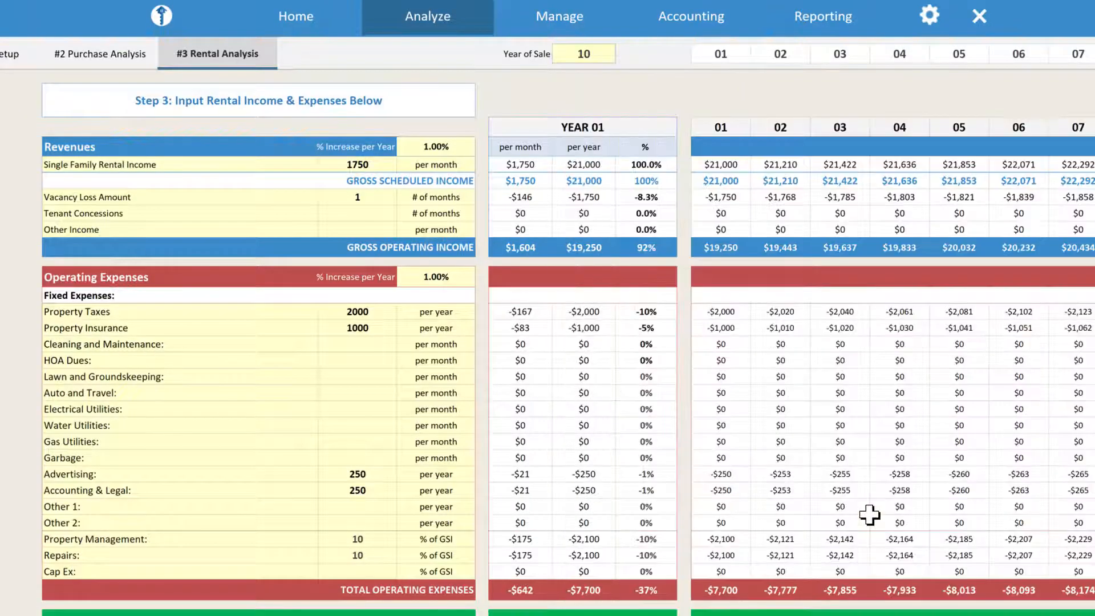
Scroll down the Rental Analysis sheet to the yearly mortgage interest, principal and loan balance rows.
scroll(409, 430, "down", 1)
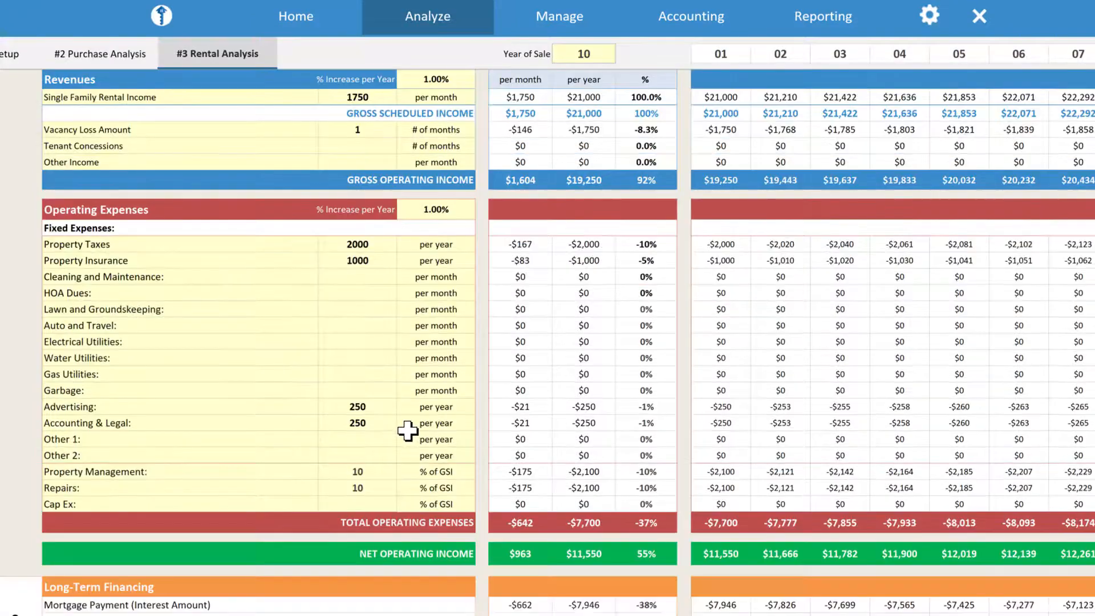
scroll(409, 431, "down", 1)
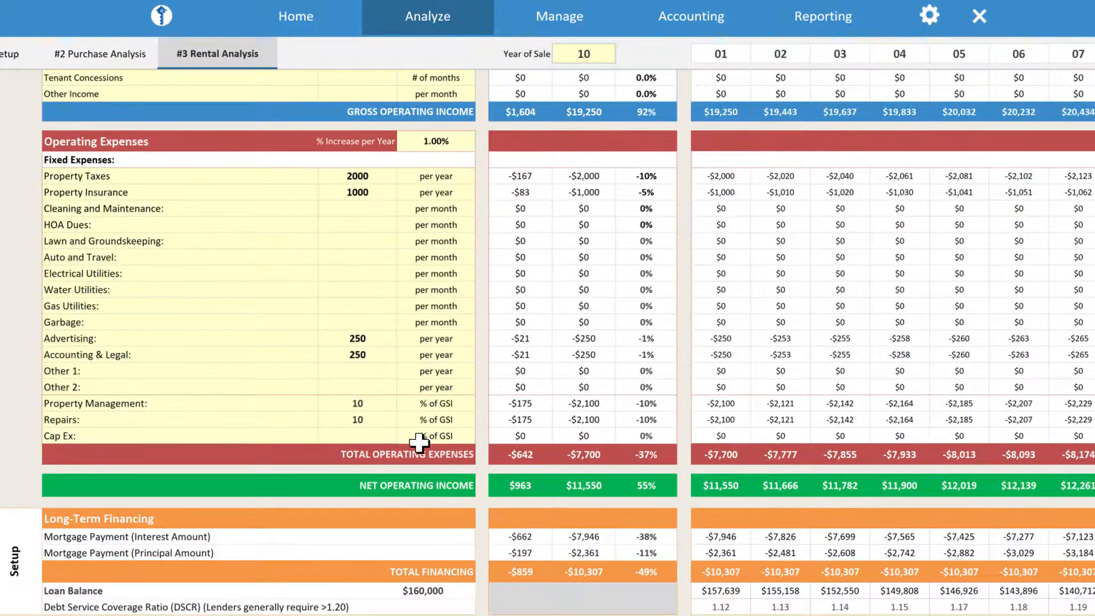
scroll(420, 443, "down", 2)
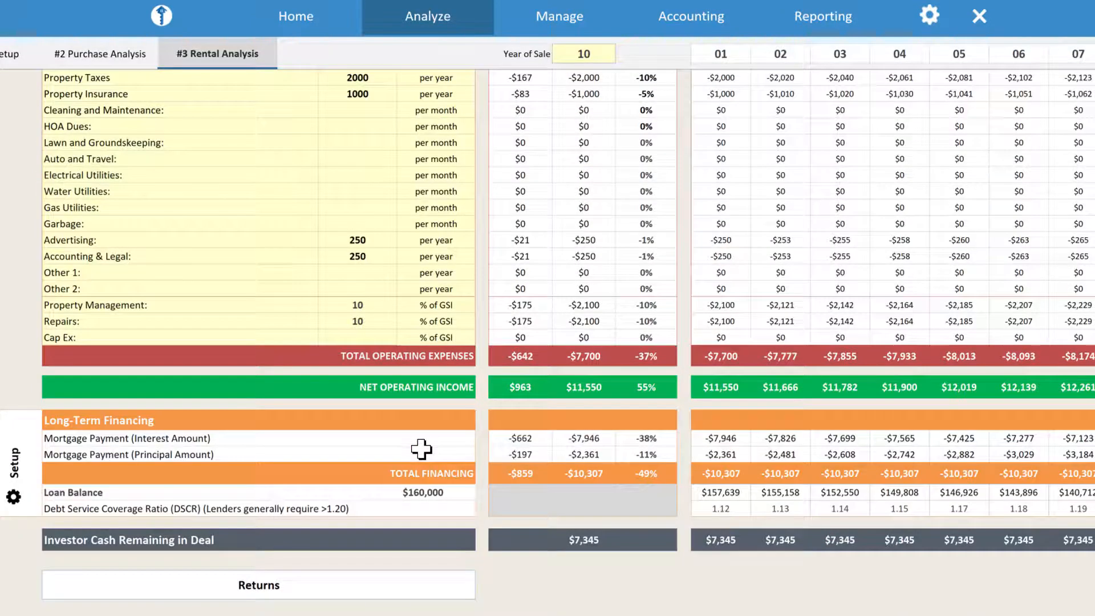
scroll(422, 454, "down", 2)
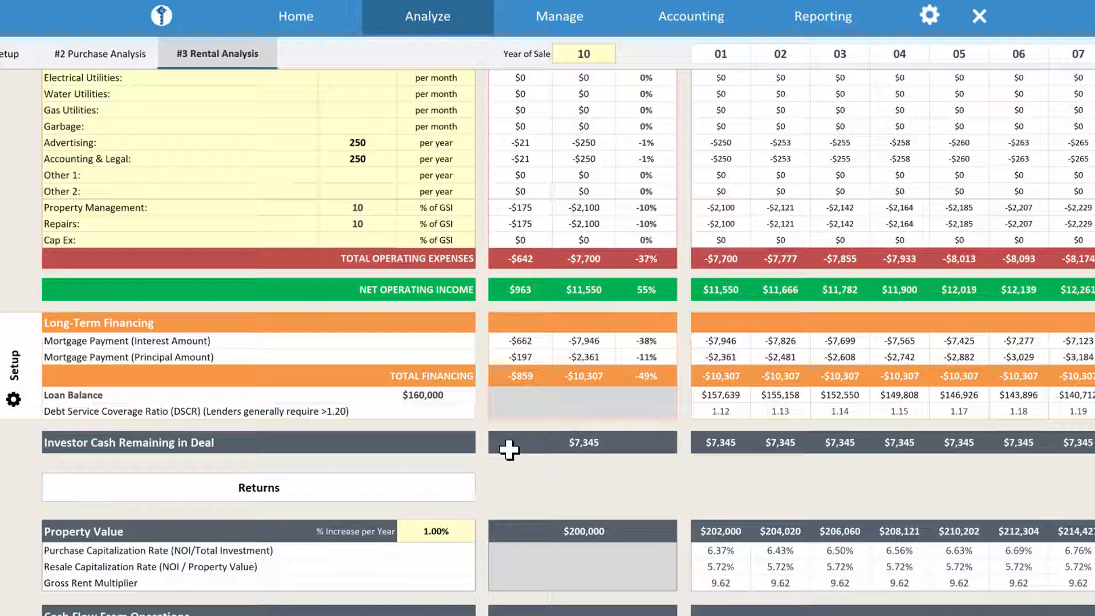
Scroll further down to the Property Value, Cash Flow From Operations and Equity returns.
scroll(509, 451, "down", 1)
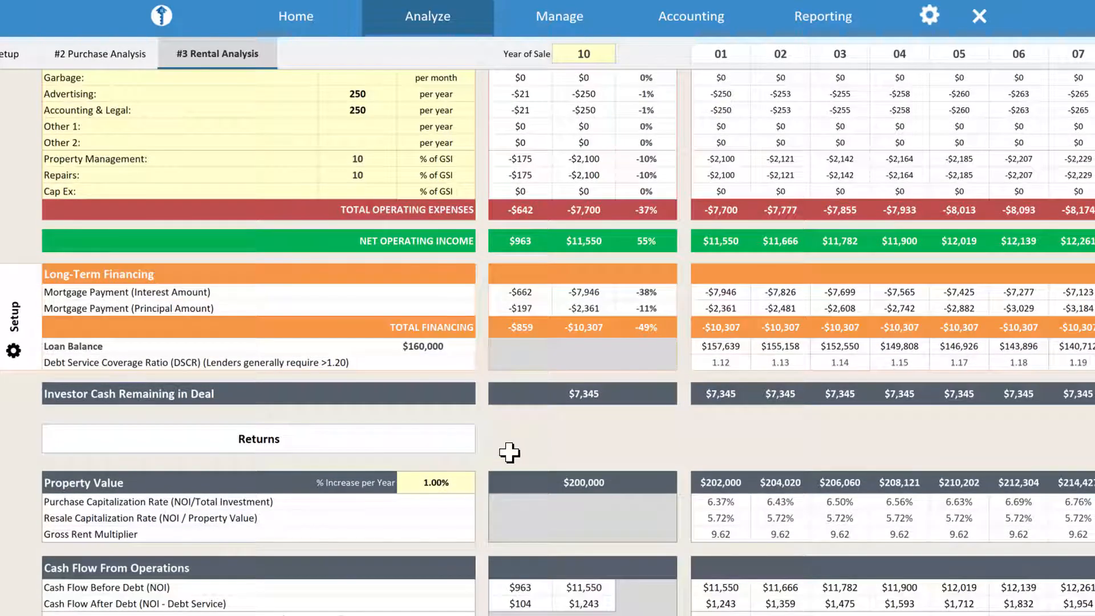
scroll(509, 452, "down", 2)
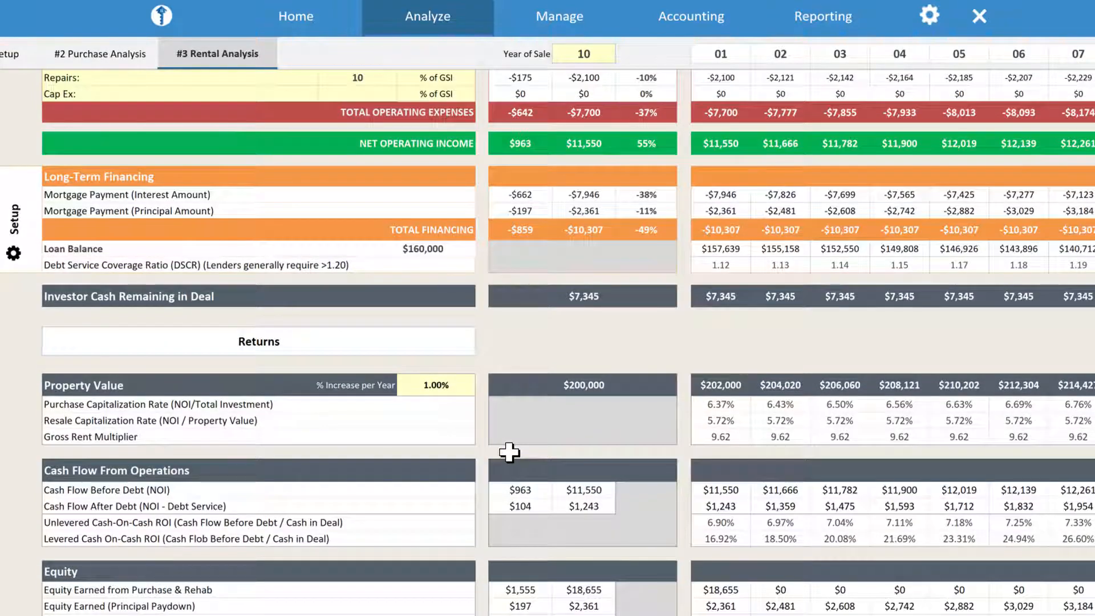
scroll(510, 452, "down", 1)
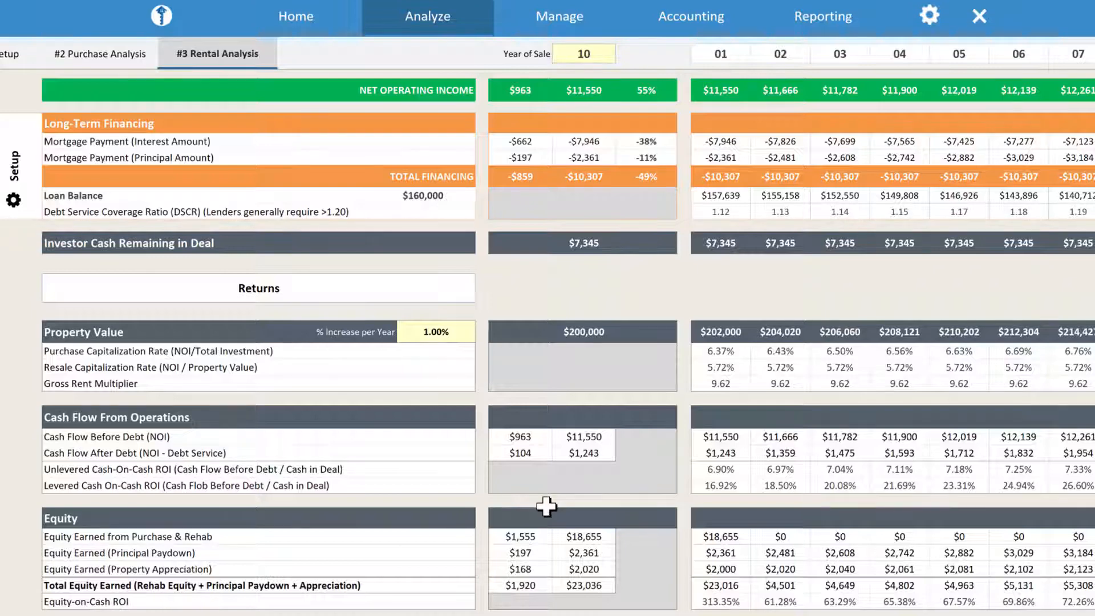
Scroll to the Total Return section, showing Year 01 return $24,259 and 330.27% return-on-cash accrued.
scroll(547, 505, "down", 1)
scroll(545, 508, "down", 2)
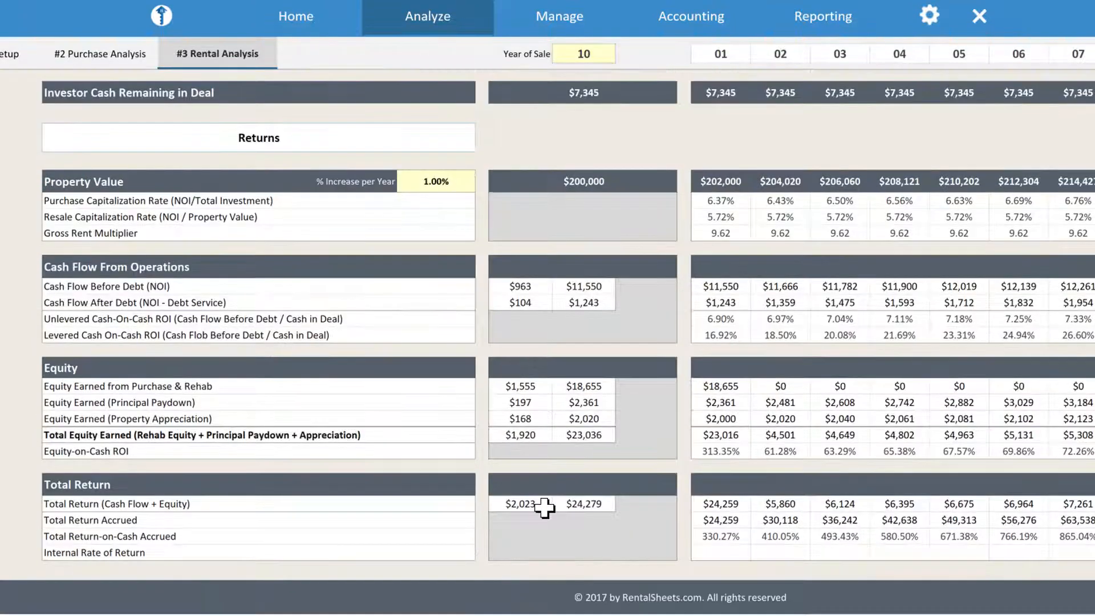
scroll(544, 506, "down", 3)
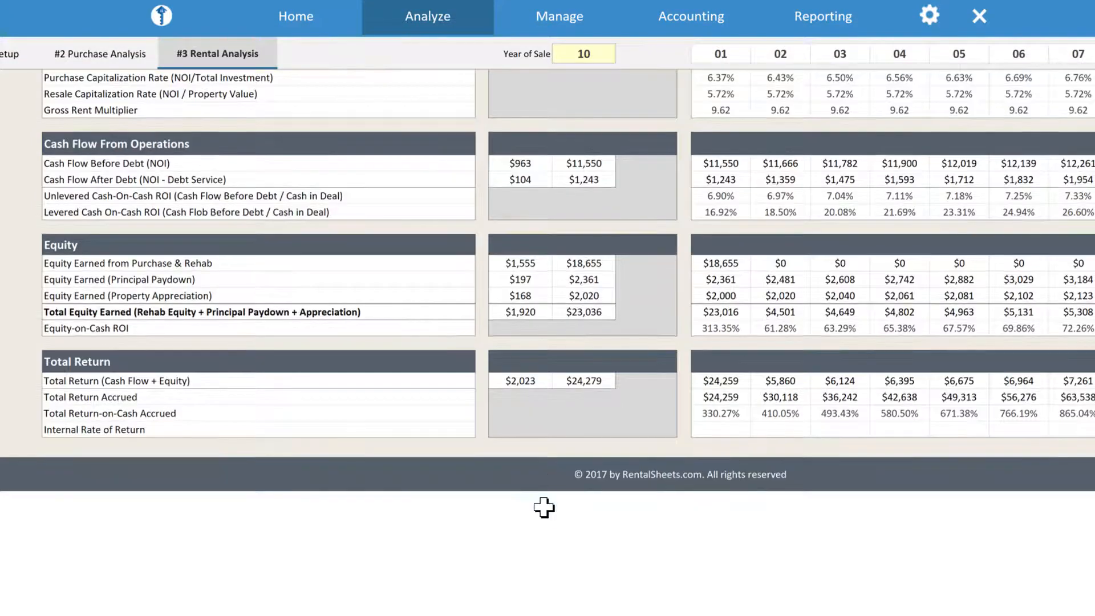